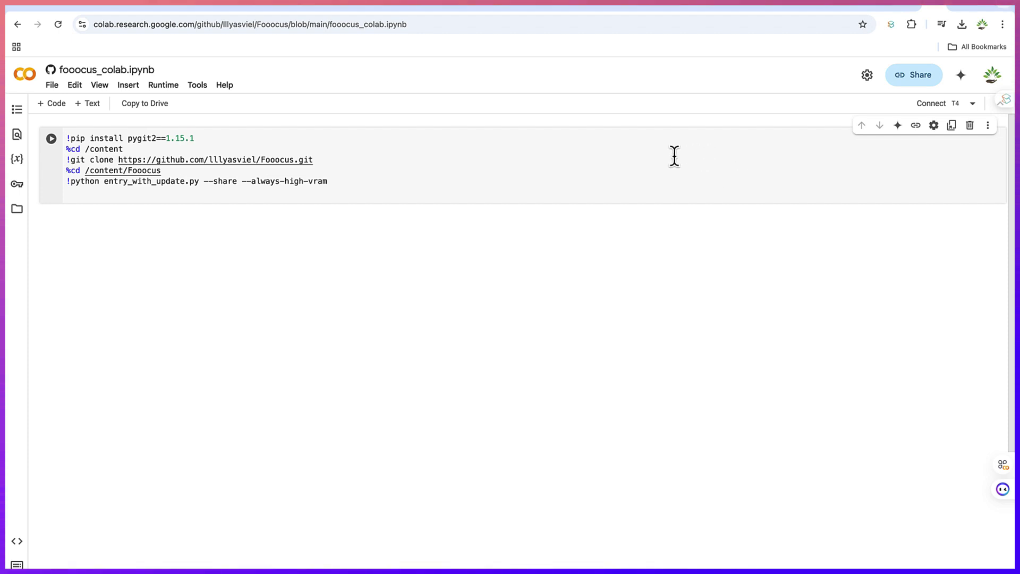
Connect Colab to a T4 GPU runtime and run the Fooocus launch cell despite the warning
left_click(933, 106)
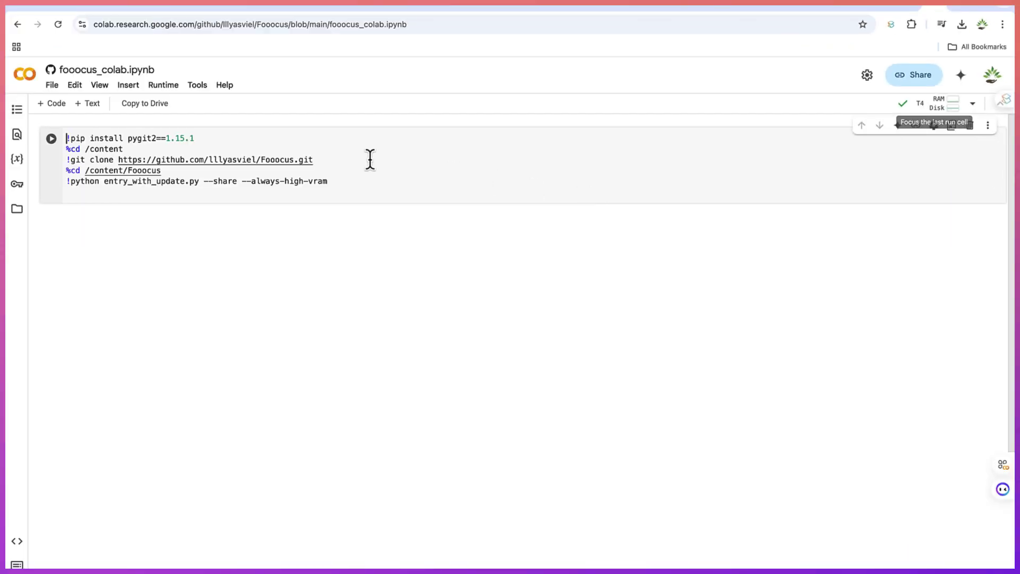
left_click(51, 139)
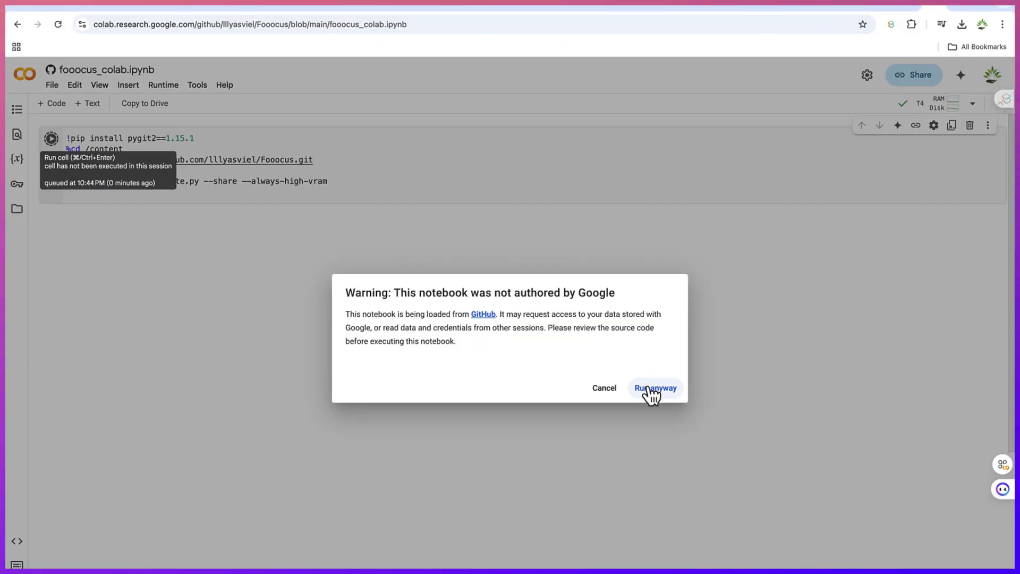
left_click(649, 390)
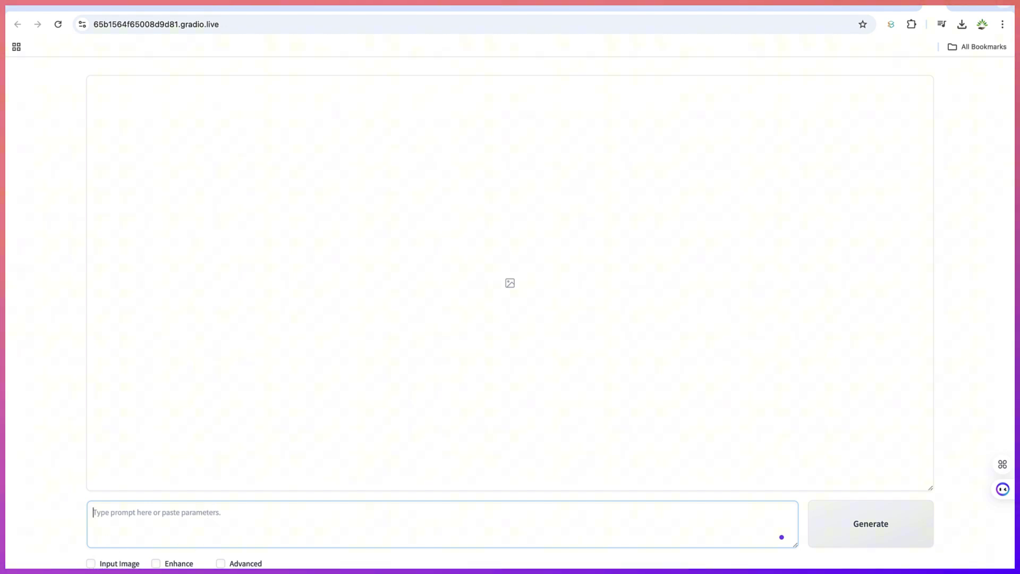
Enable Input Image and switch to the Image Prompt tab's upload slots
key("Tab")
scroll(159, 469, "down", 3)
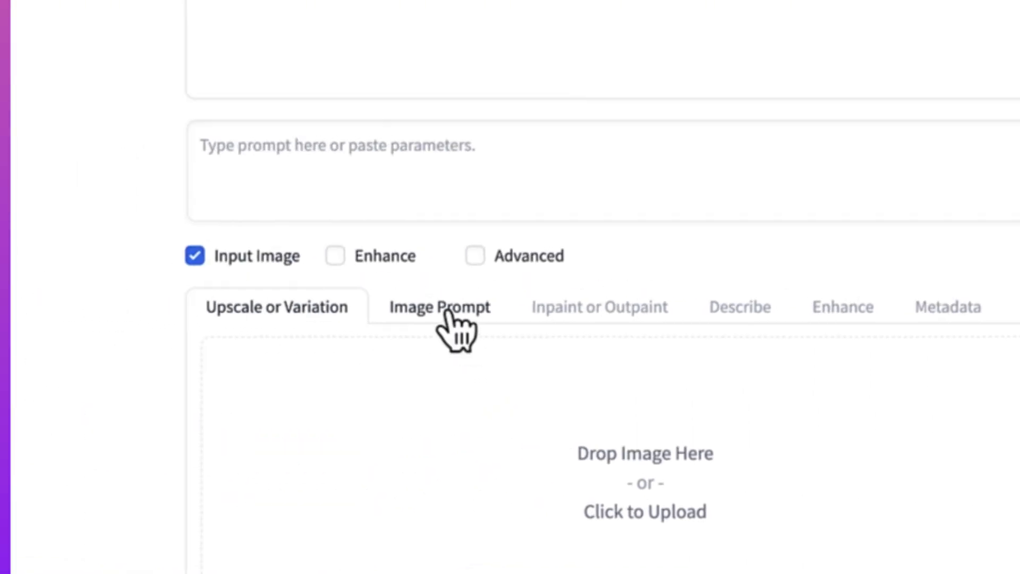
left_click(448, 313)
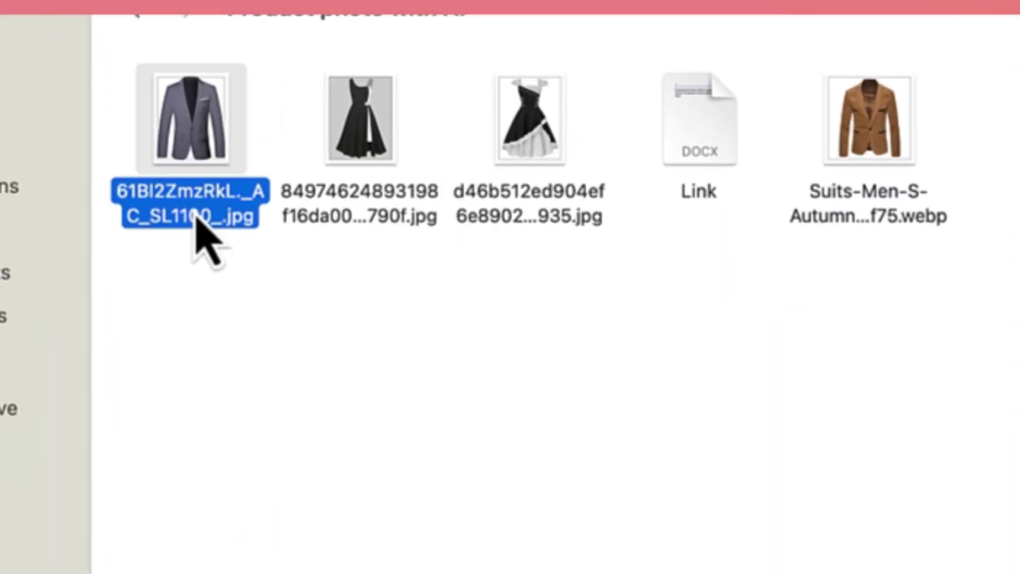
Preview the grey jacket .jpg from Finder, close it, and return to Fooocus in Chrome
double_click(196, 215)
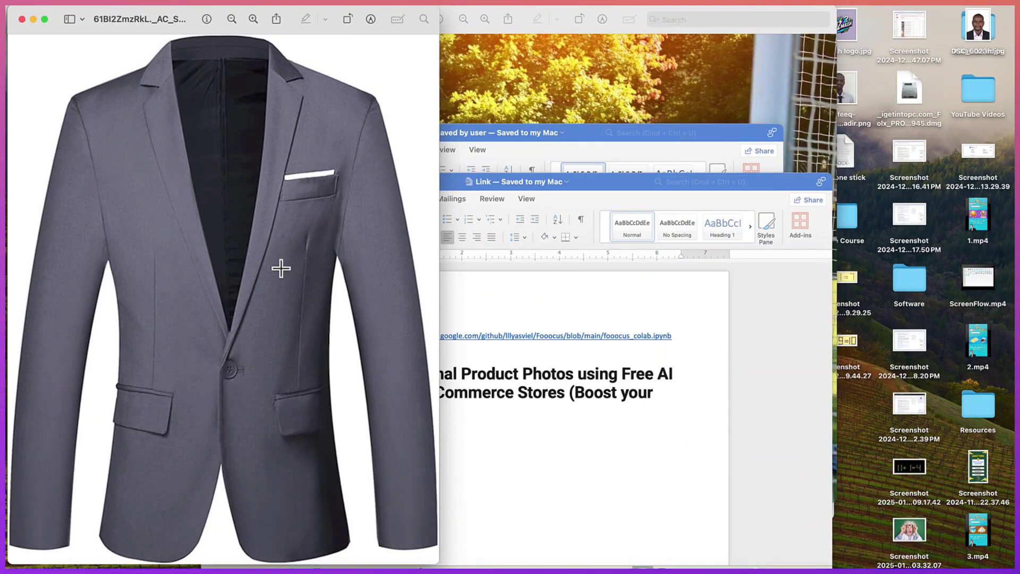
left_click(22, 20)
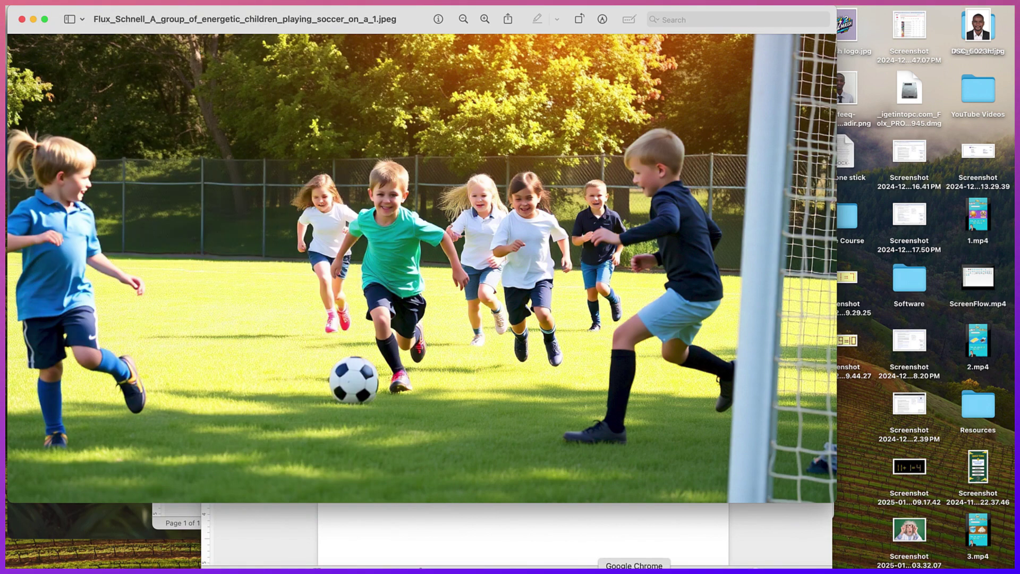
left_click(634, 571)
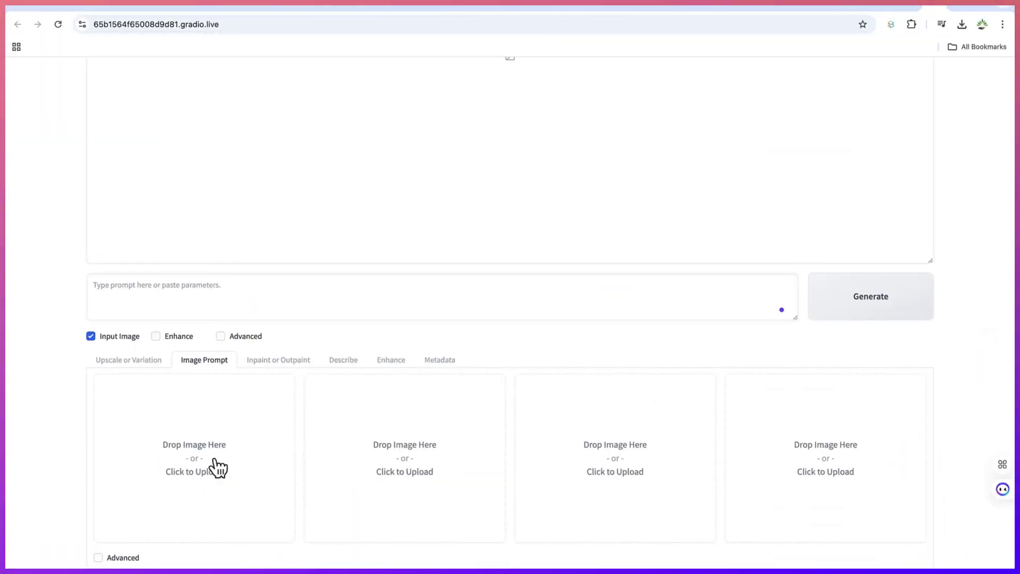
Put the grey jacket file from the 'Product photo with AI' folder into Image Prompt slot one
left_click(190, 467)
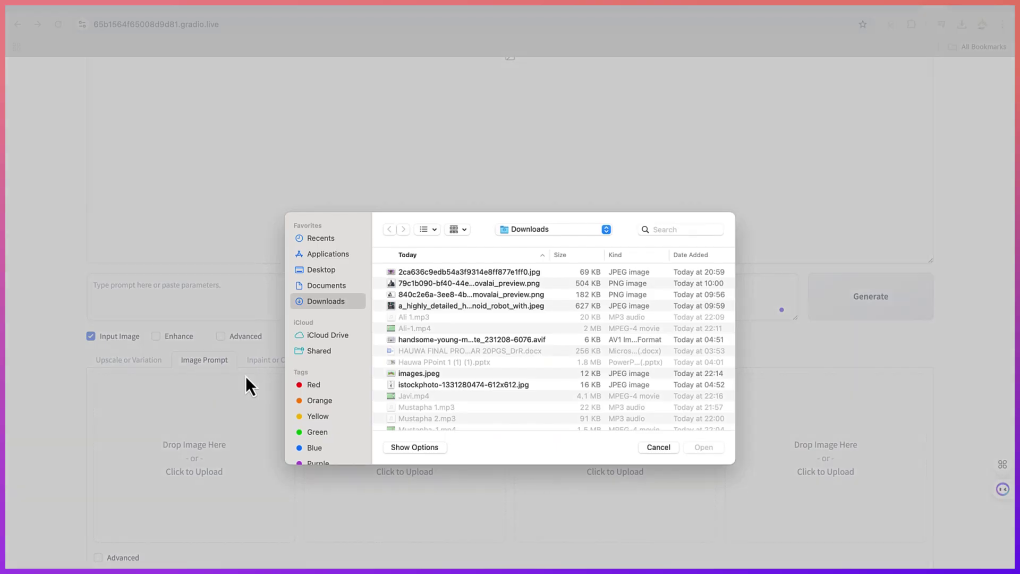
left_click(519, 228)
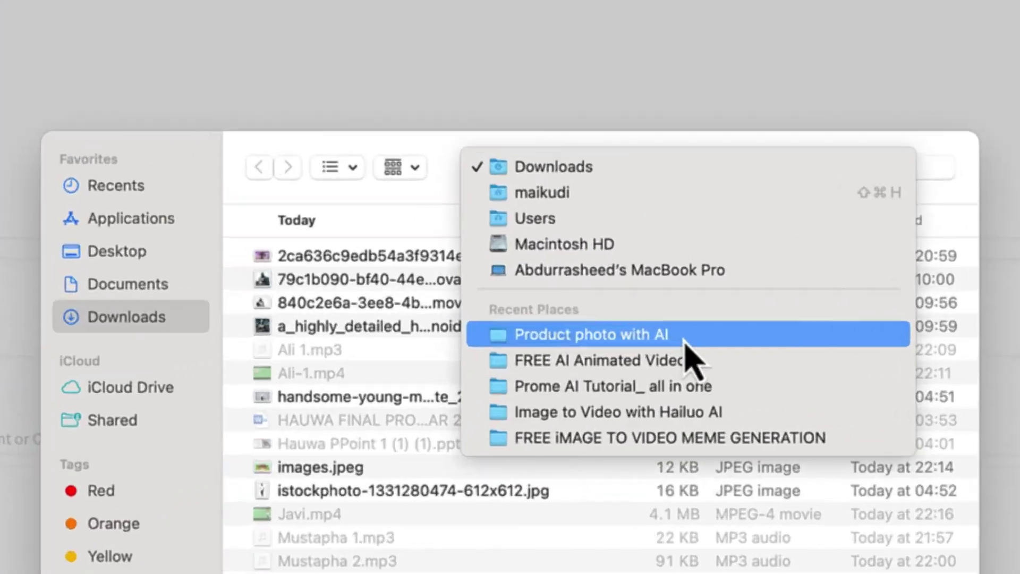
left_click(579, 306)
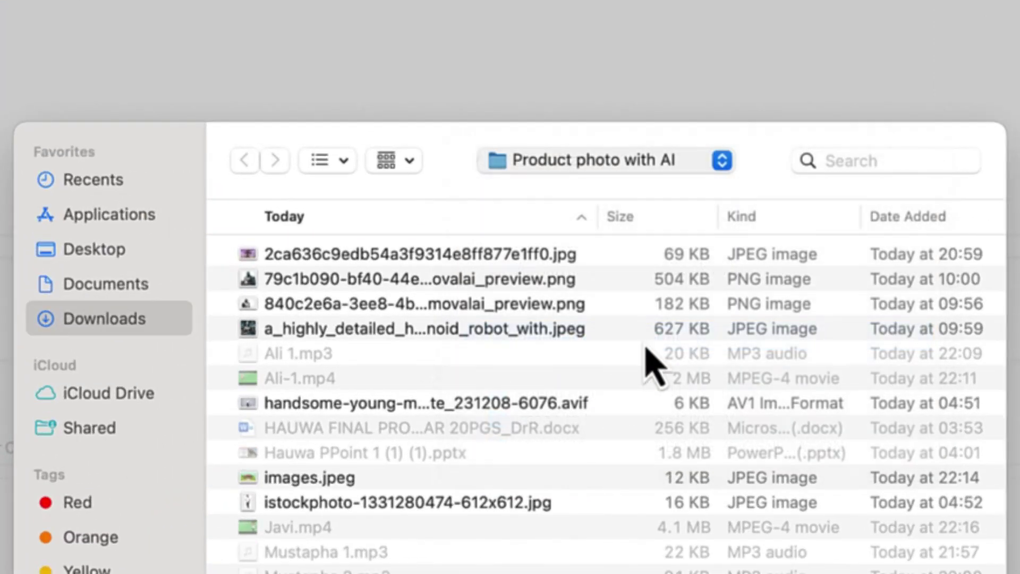
left_click(334, 258)
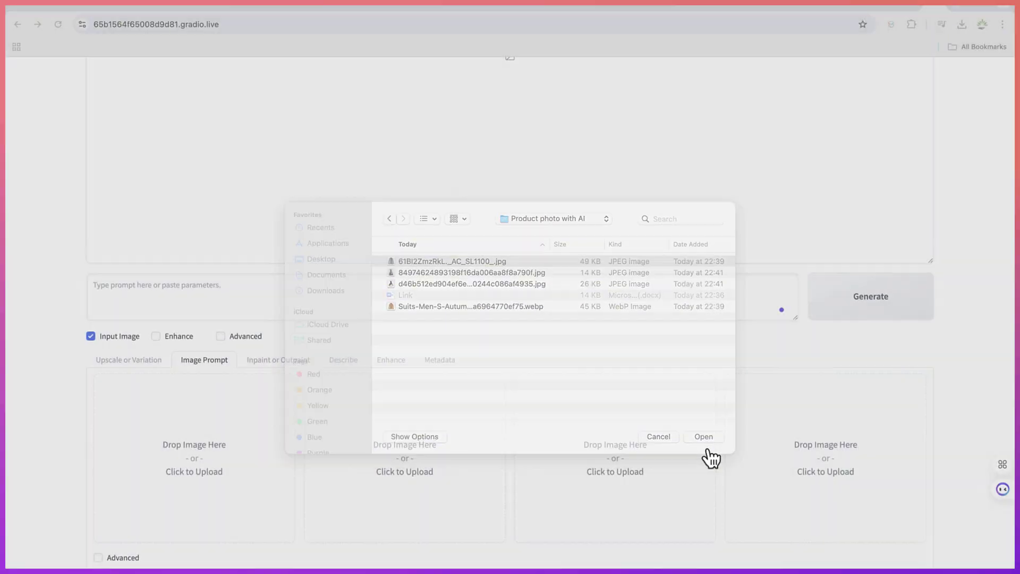
left_click(703, 436)
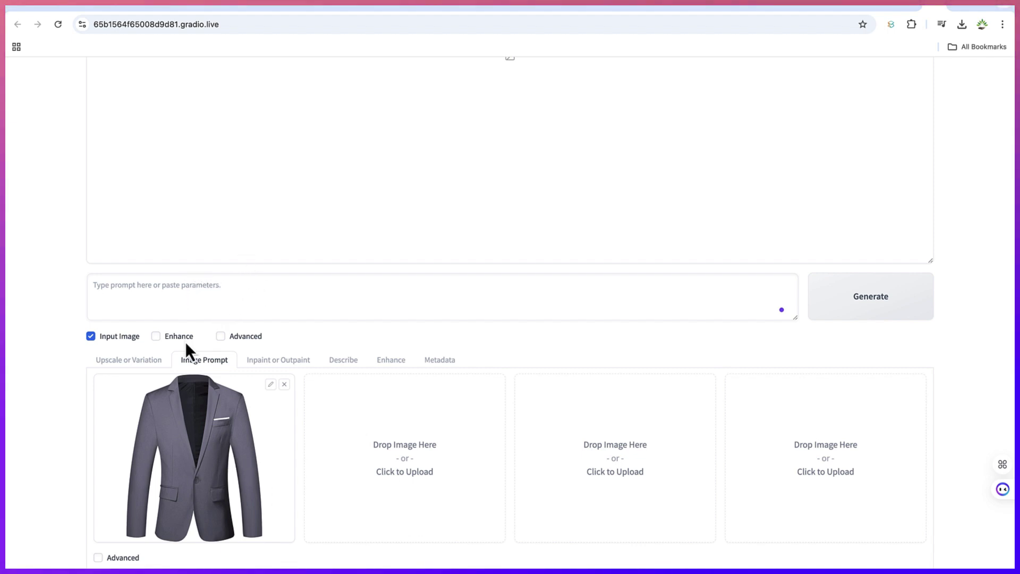
left_click(184, 283)
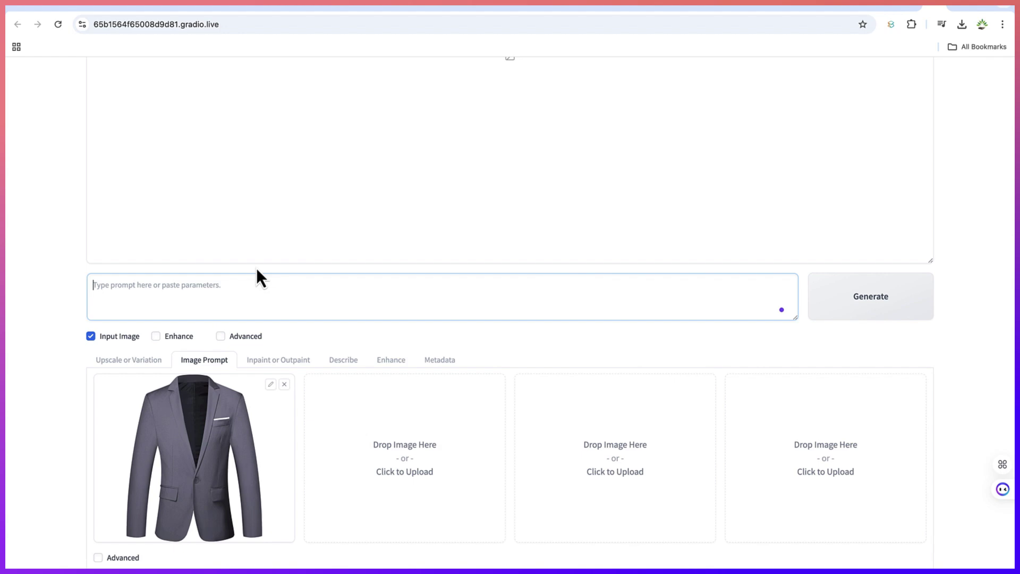
Ask ChatGPT for a Fooocus prompt of the suited man facing the camera in natural light, and select it
left_click(333, 5)
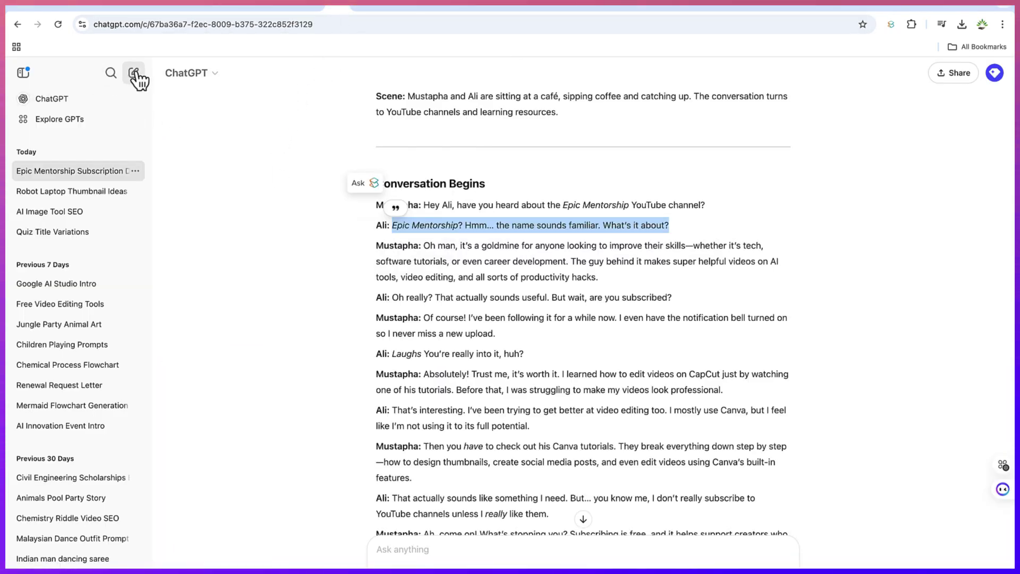
left_click(133, 72)
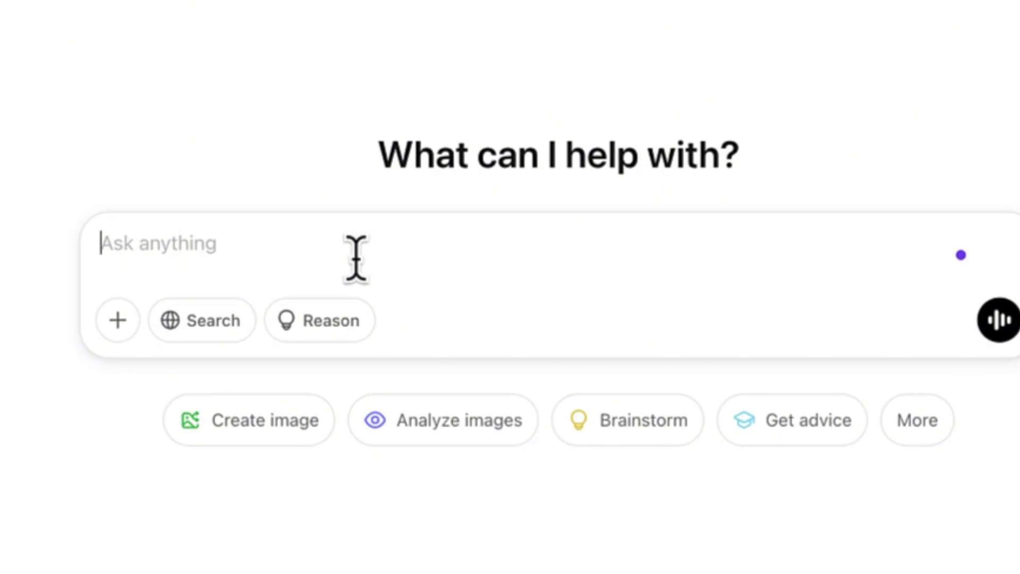
type("can you help me generate a prompt for a product image to give to foo")
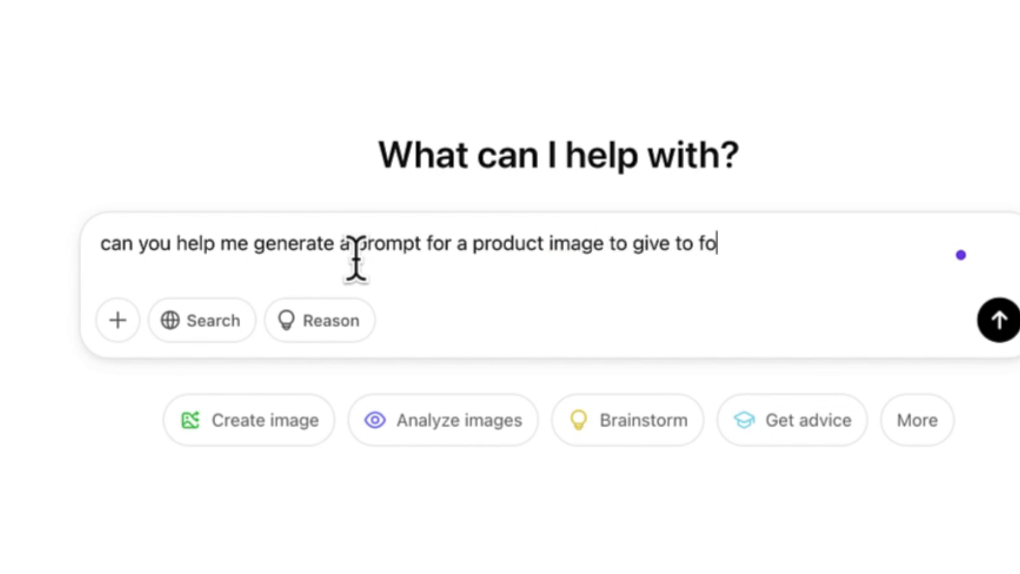
type("ocus ai to generate the image of a man wearing a suite")
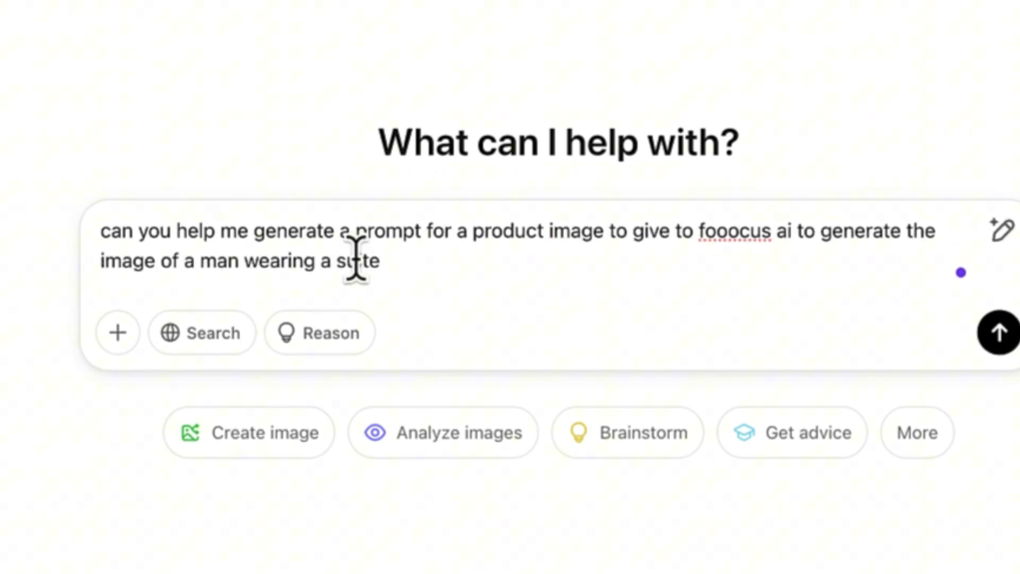
type(" ( my product")
key("Right")
type(". Focus on the details of the man, let him be looking at t")
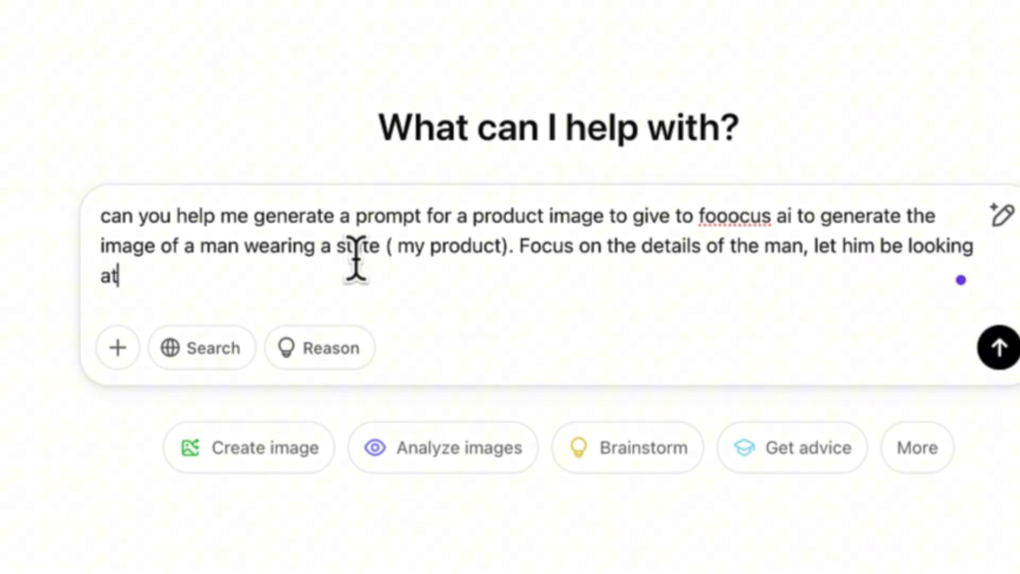
type("he camera and keep some natural lighting on ho")
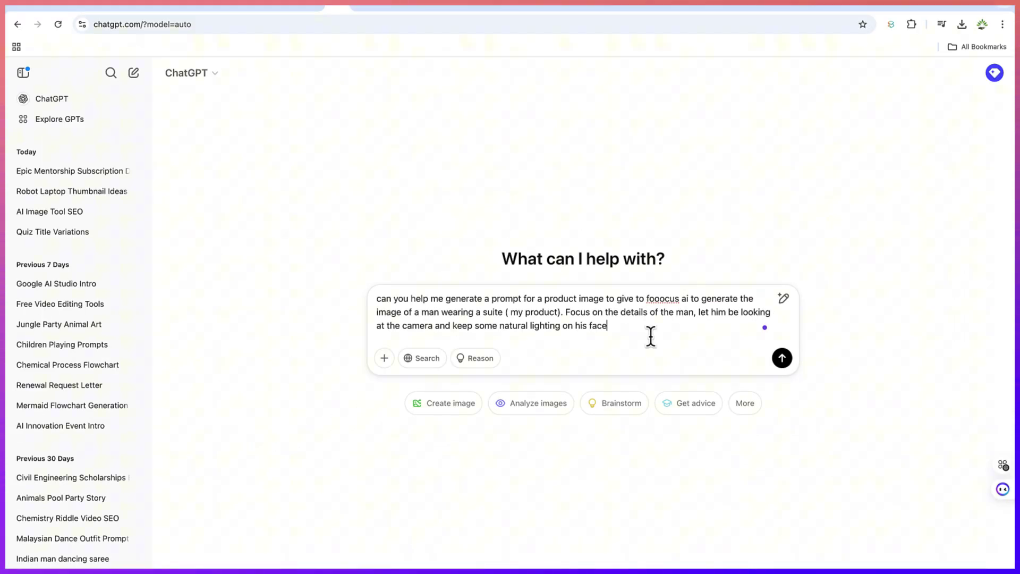
key("Return")
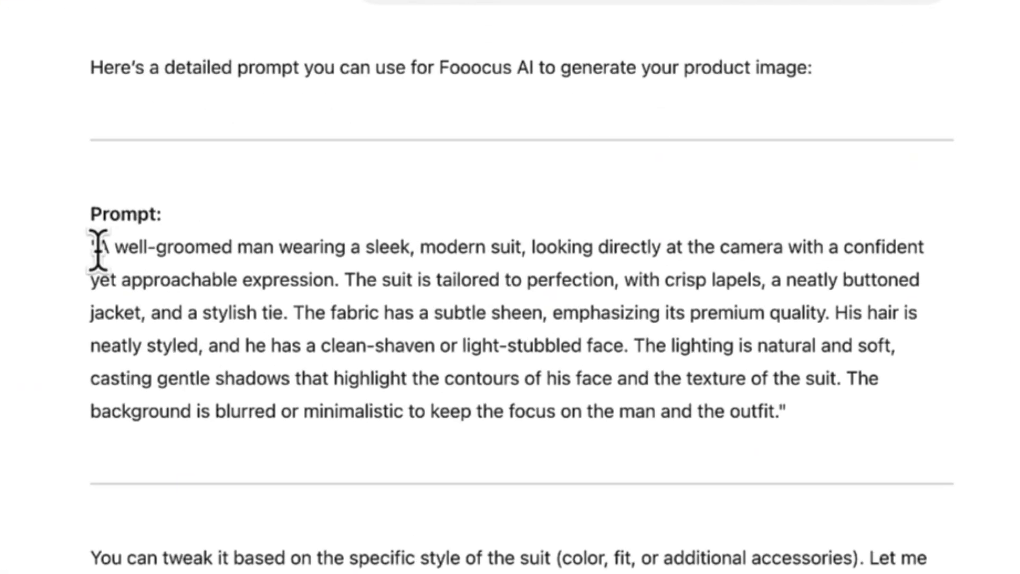
left_click_drag(98, 249, 774, 412)
key("ctrl+c")
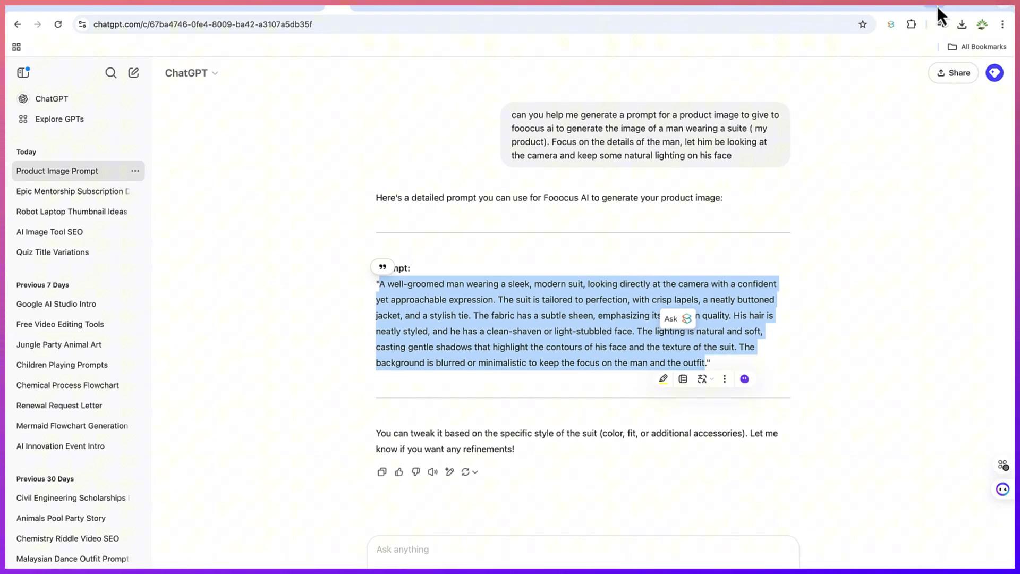
Paste the suit prompt into Fooocus and set the jacket image prompt to Stop At 1, Weight 0.99
left_click(927, 7)
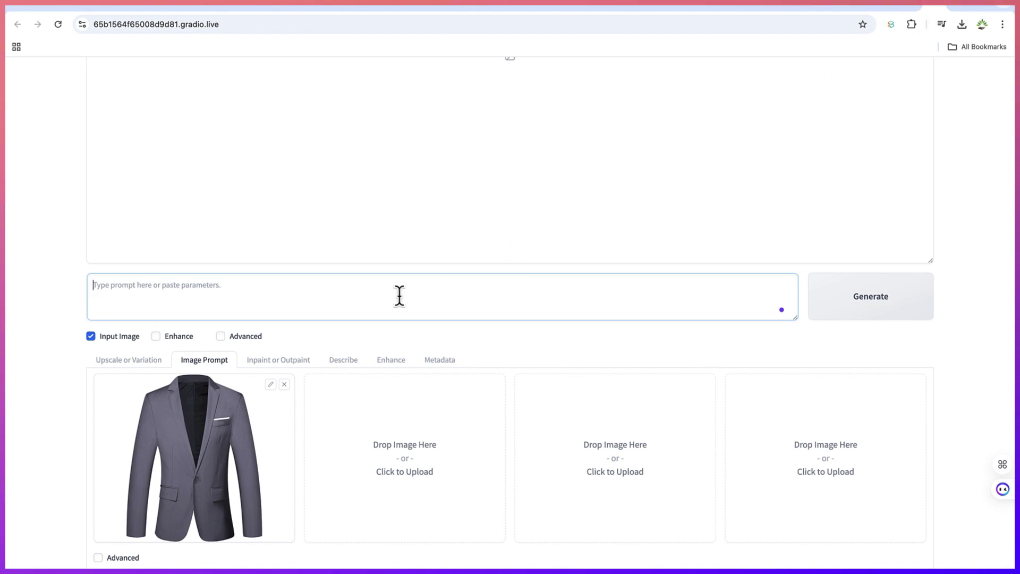
key("ctrl+v")
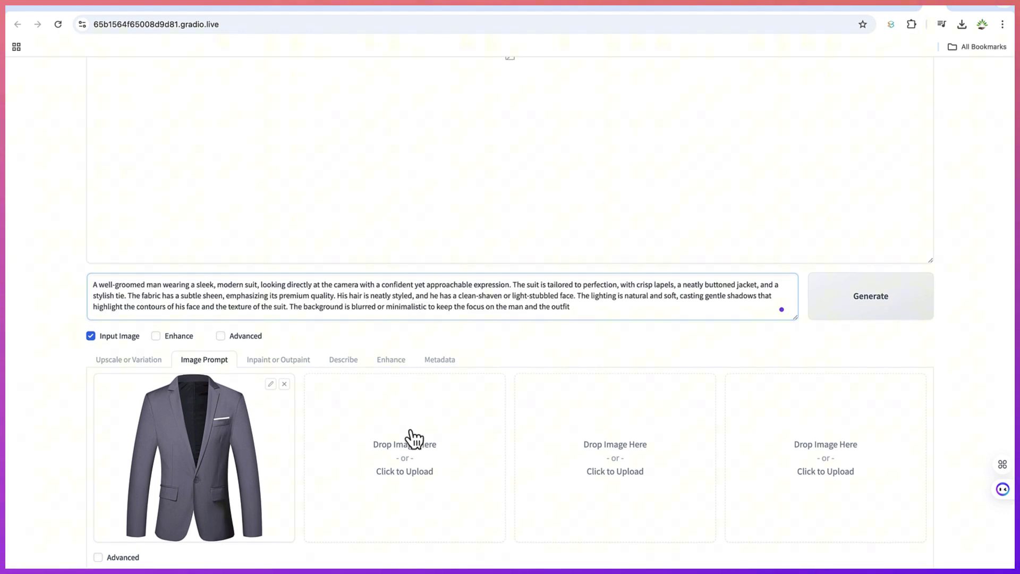
left_click(106, 559)
scroll(211, 534, "down", 2)
scroll(212, 533, "down", 1)
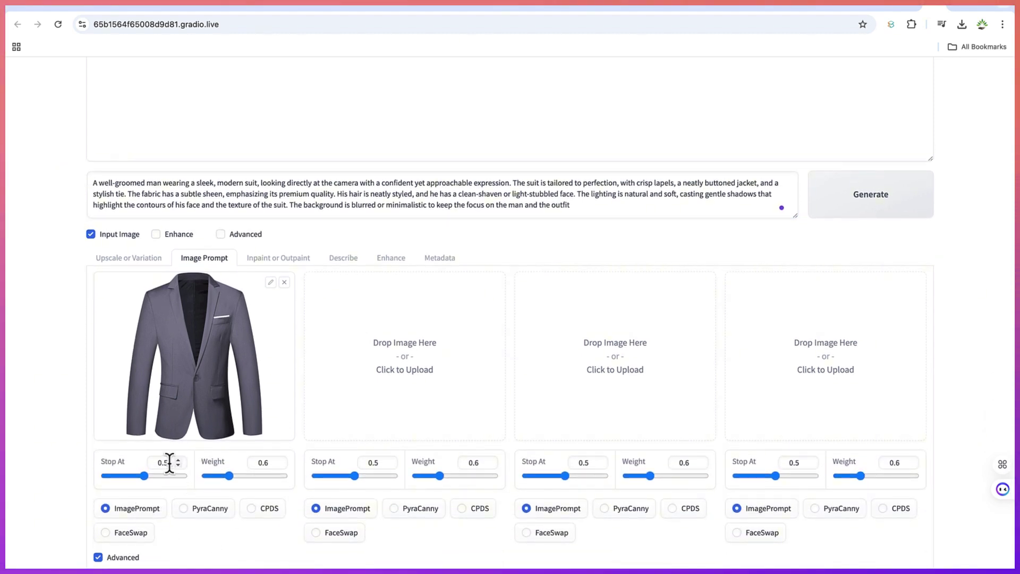
type("088")
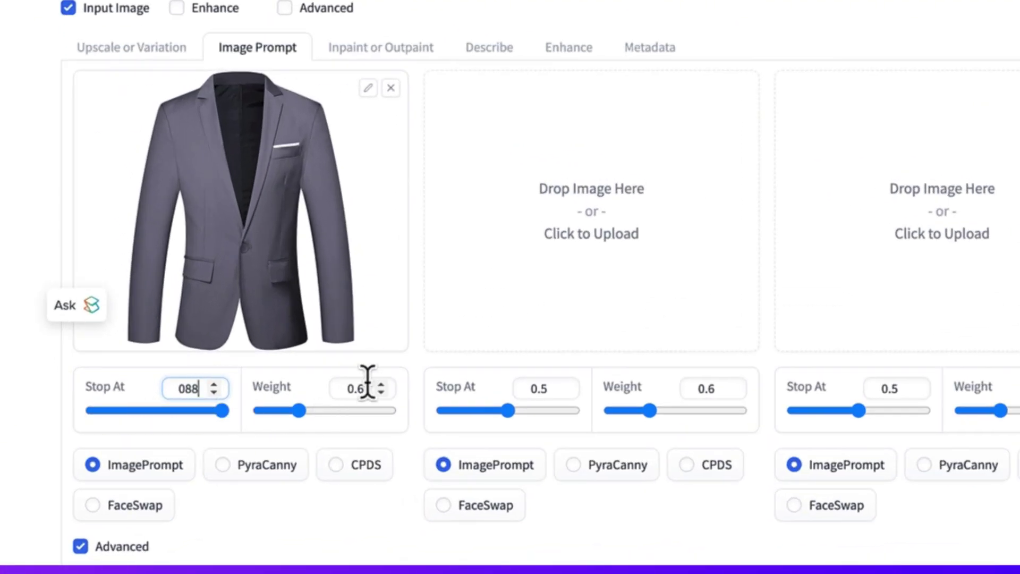
double_click(365, 388)
type("0")
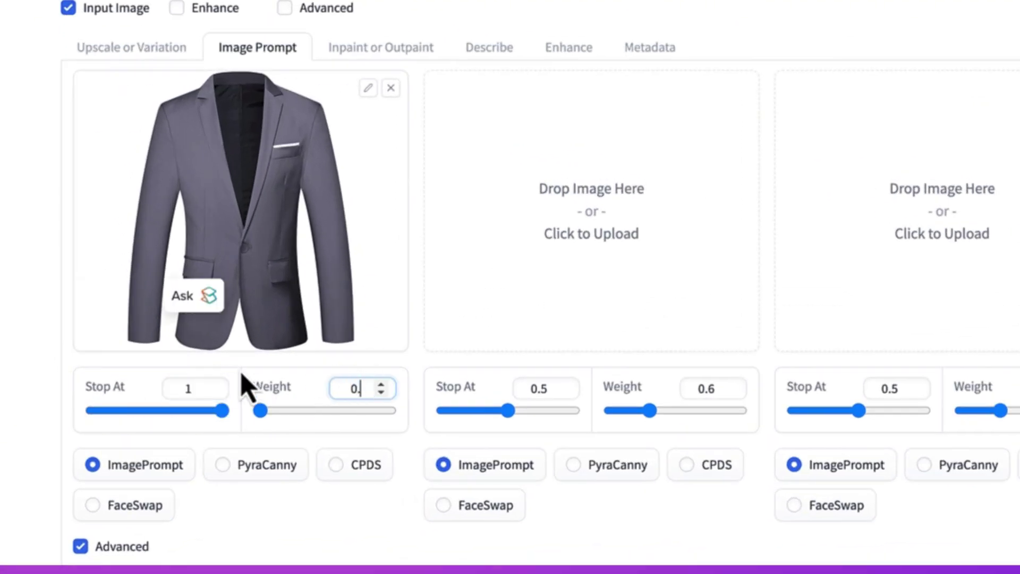
type("99")
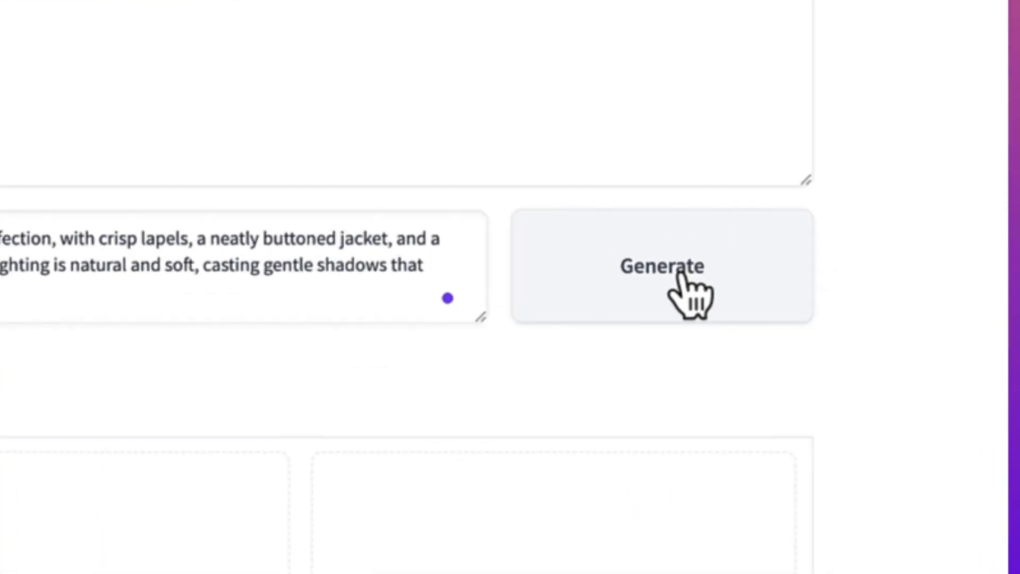
Generate two images of the man in the grey suit and scroll through the results
left_click(878, 198)
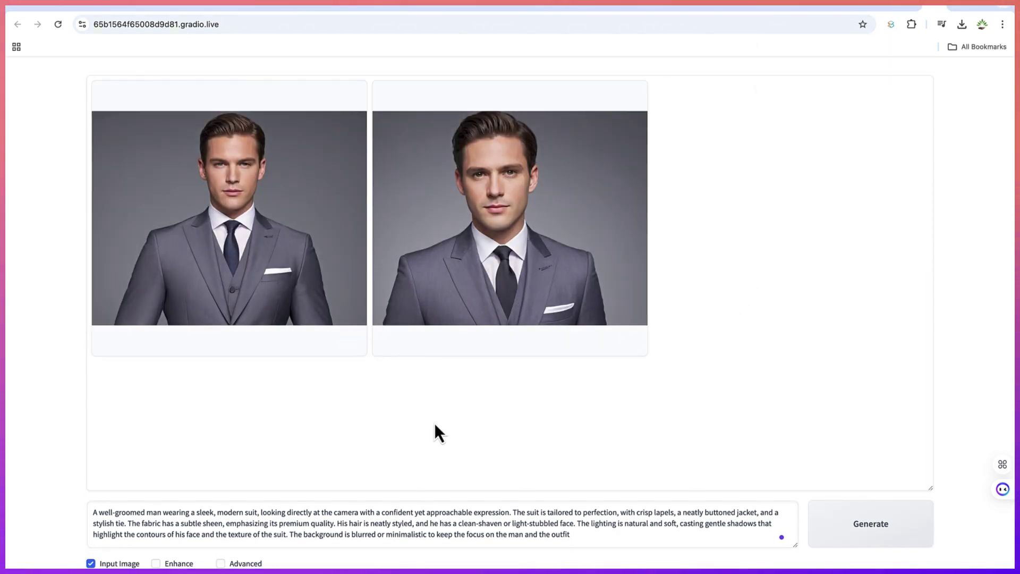
scroll(483, 429, "down", 3)
scroll(483, 429, "down", 3)
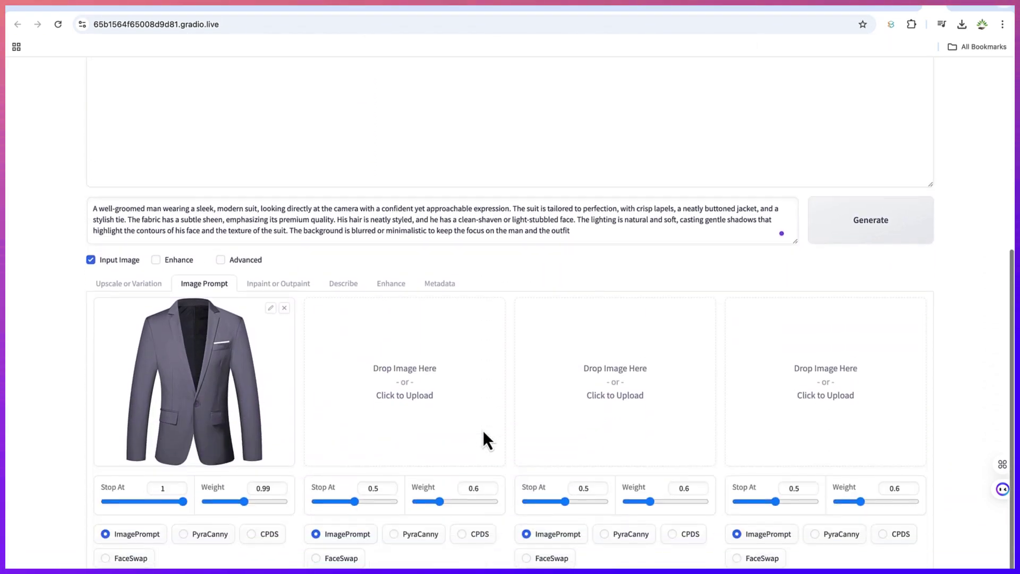
scroll(249, 538, "up", 2)
scroll(254, 372, "up", 2)
scroll(242, 346, "up", 2)
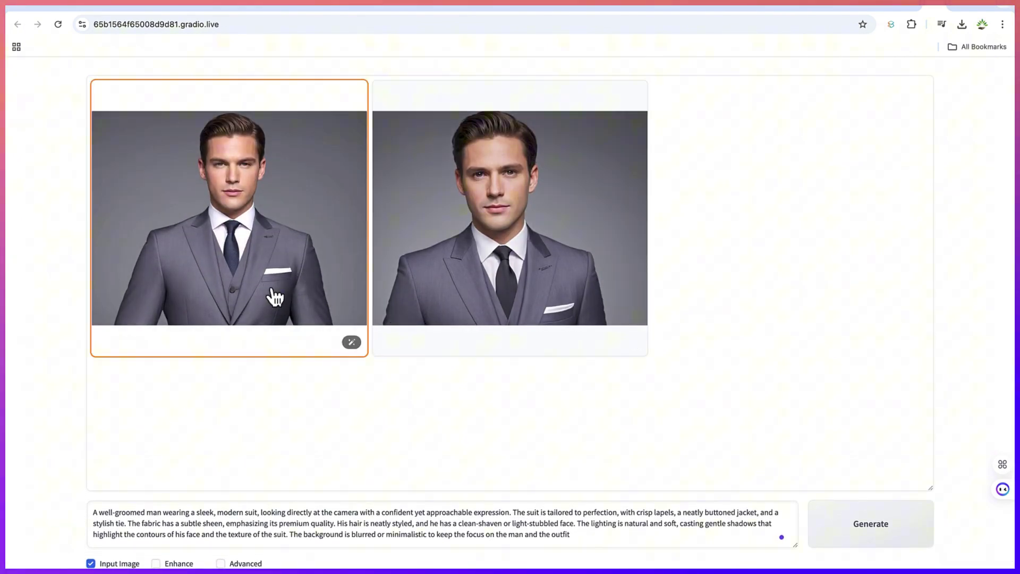
scroll(248, 514, "down", 5)
scroll(221, 445, "up", 1)
scroll(218, 298, "up", 4)
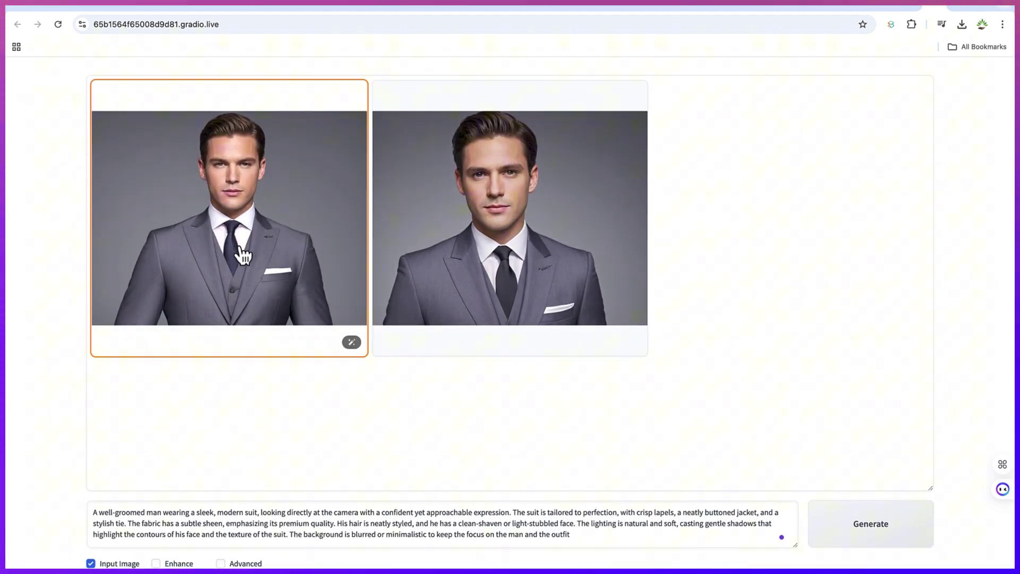
Enlarge the first suit portrait, view the second, then return to the first
left_click(243, 256)
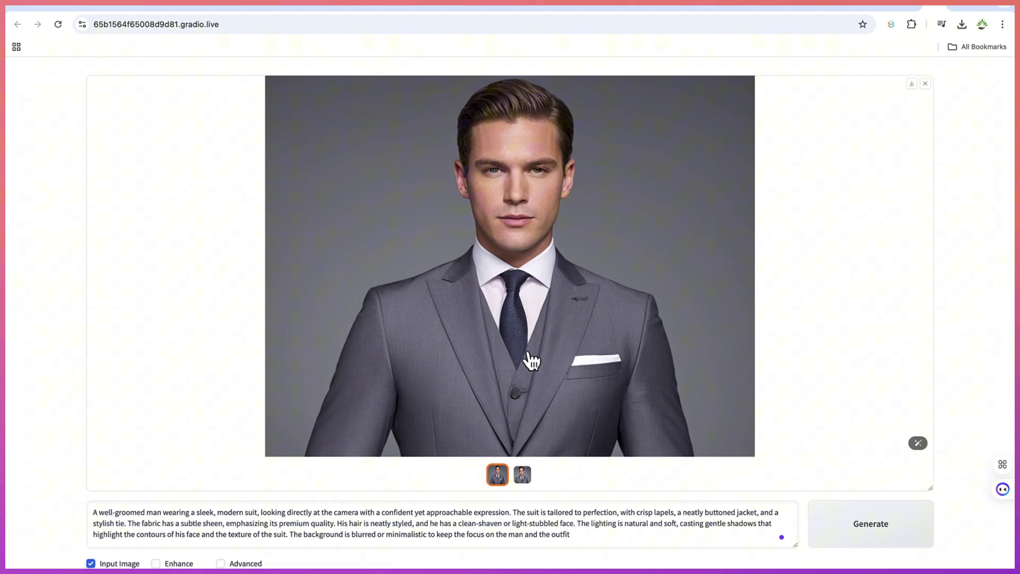
left_click(523, 475)
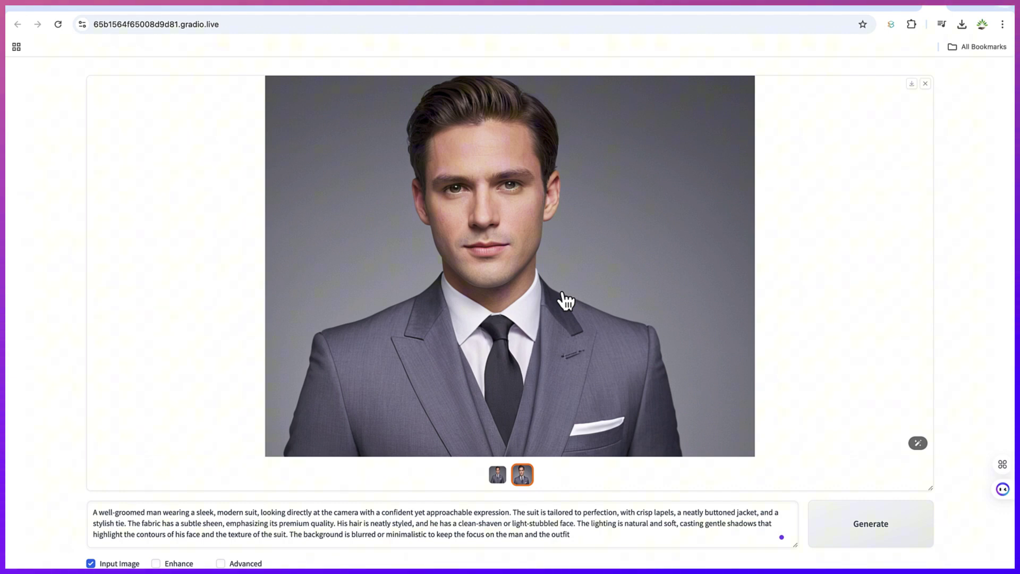
left_click(500, 475)
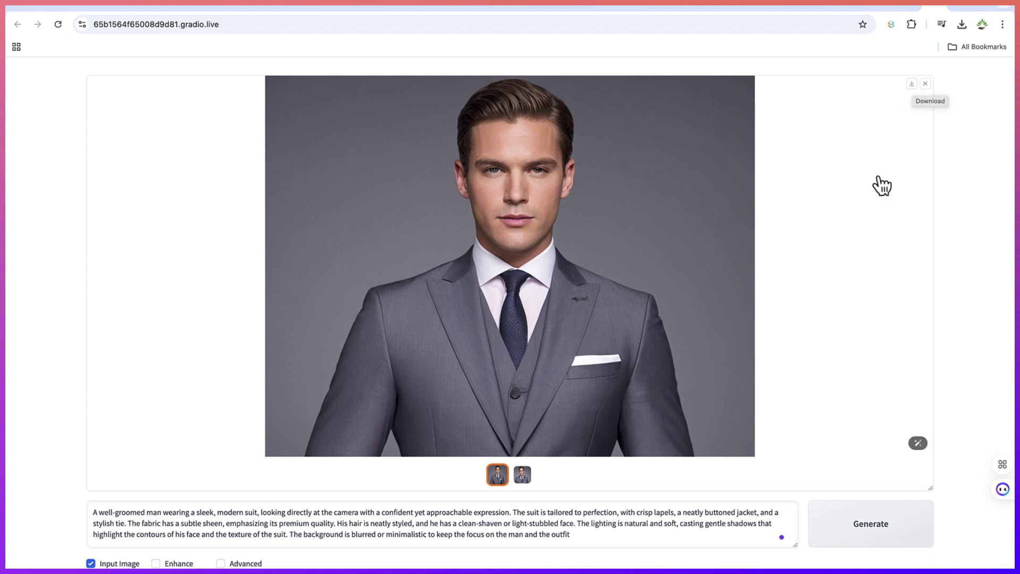
Download the first portrait as image.png, open it from Chrome's downloads, then return to Fooocus
left_click(912, 84)
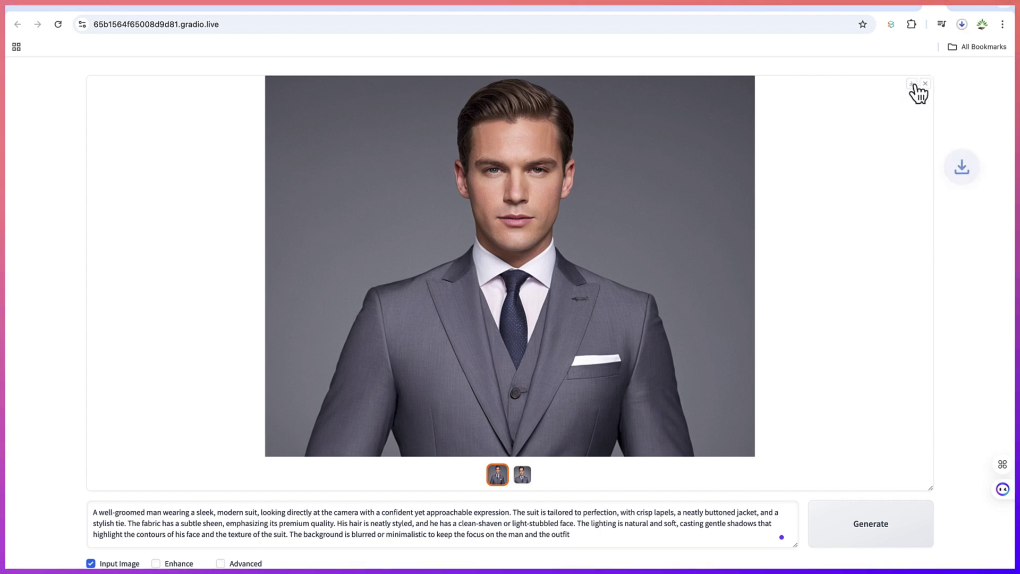
left_click(962, 26)
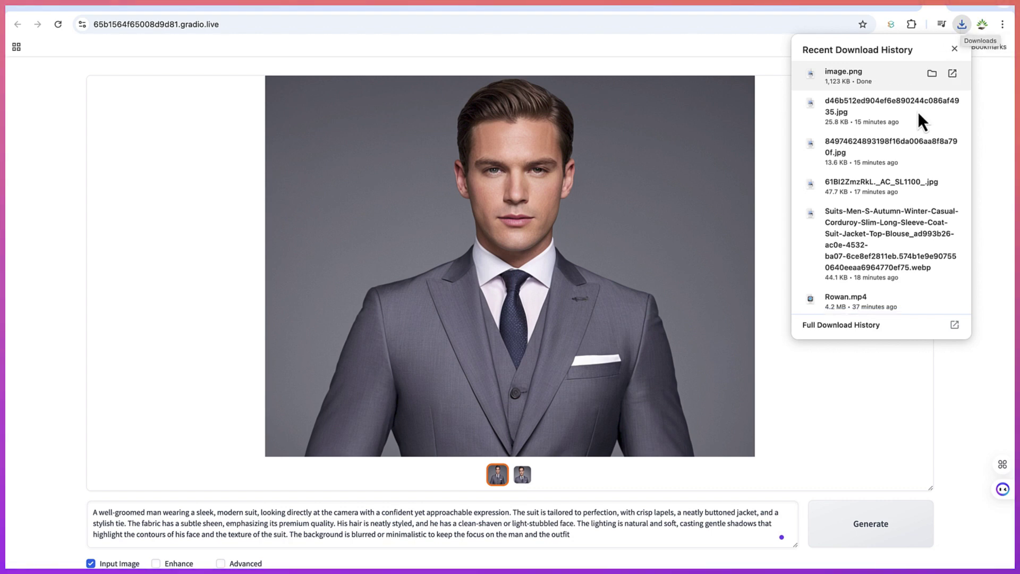
left_click(853, 80)
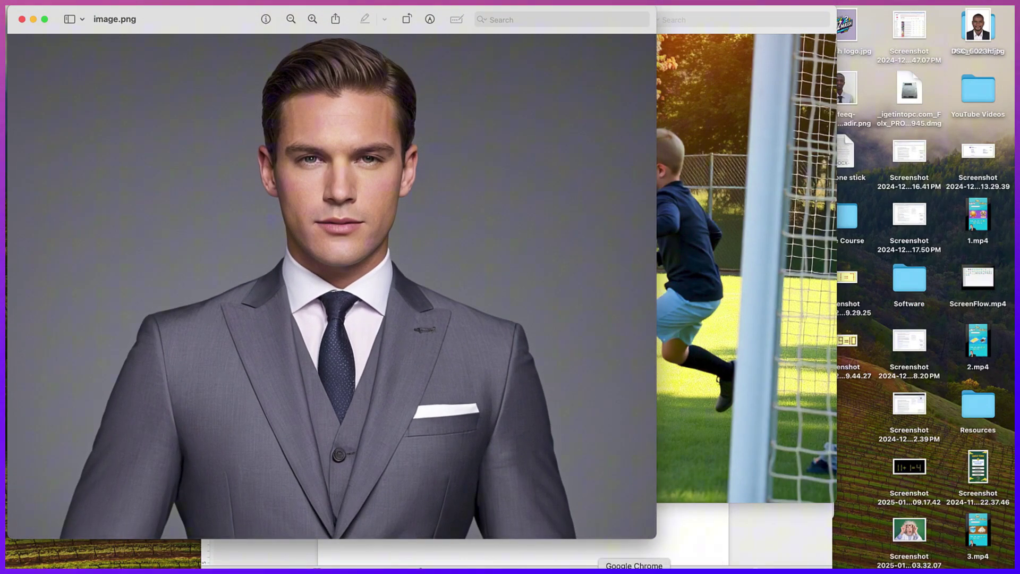
left_click(634, 572)
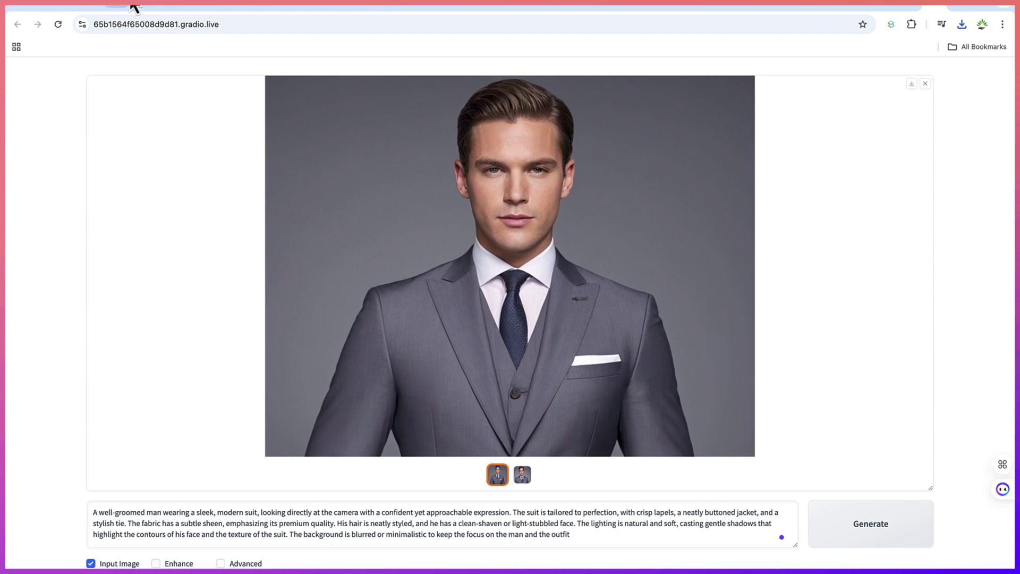
Ask ChatGPT for another prompt of a woman in a full-length dress, and select the reply
left_click(328, 5)
left_click(469, 555)
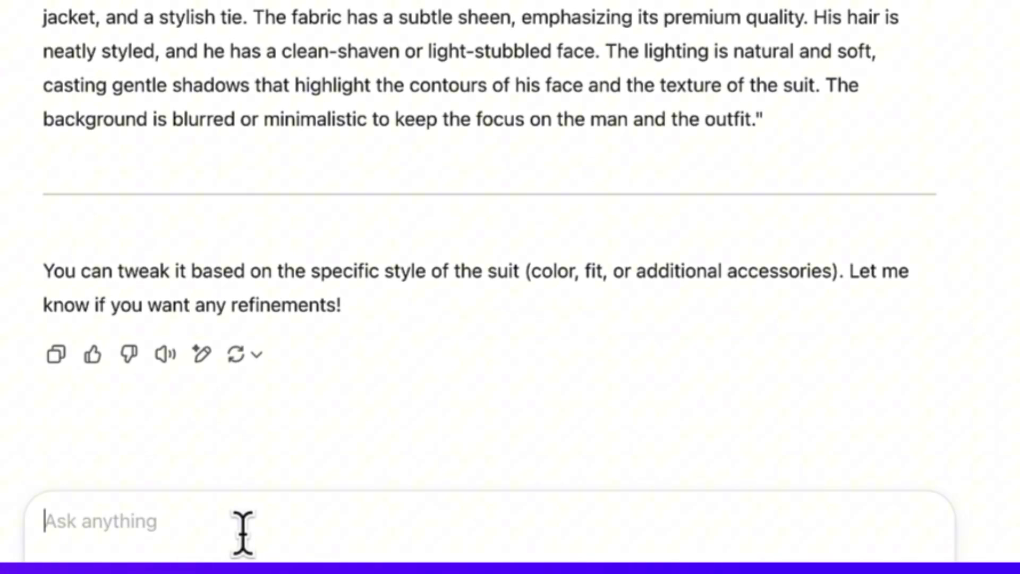
type("give me another prompt for a female dress and let it cover whole bod")
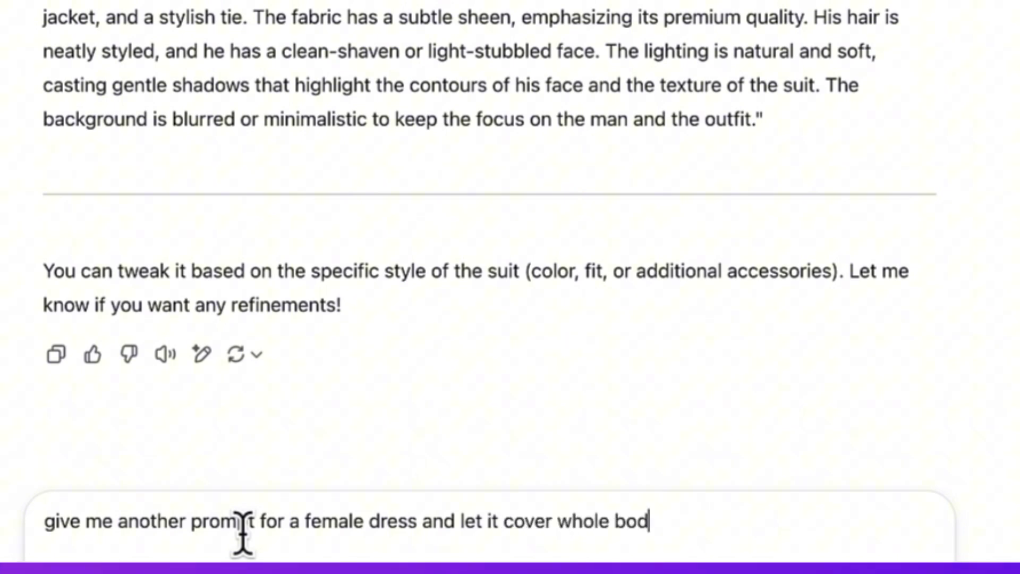
type("y including her legs")
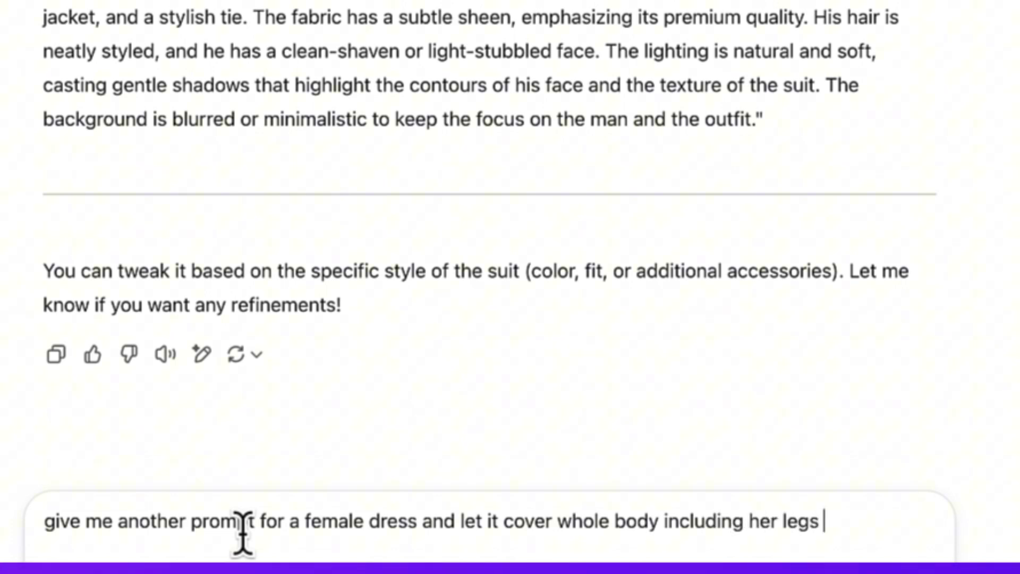
type("ress is ta")
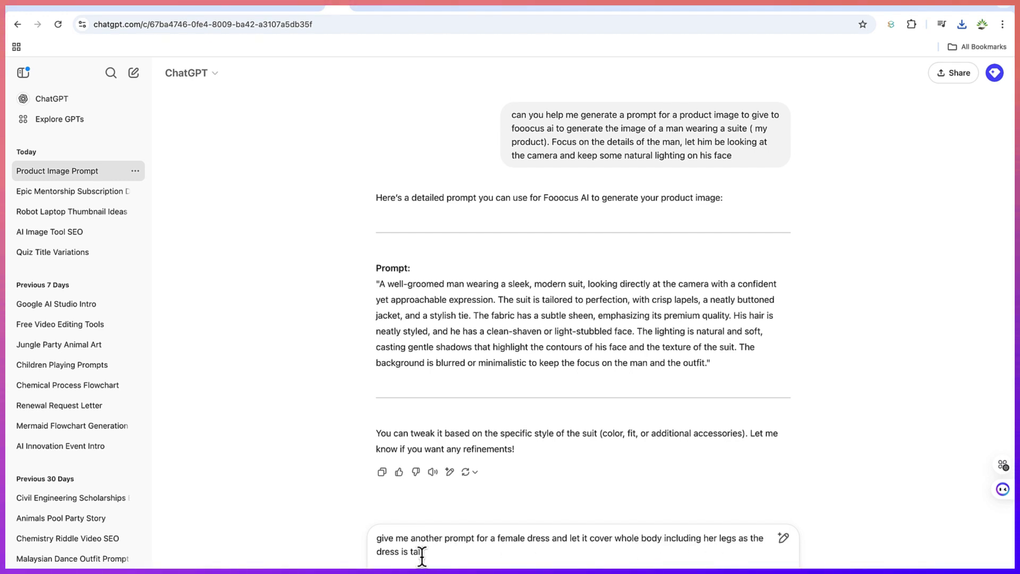
type("ll")
key("Return")
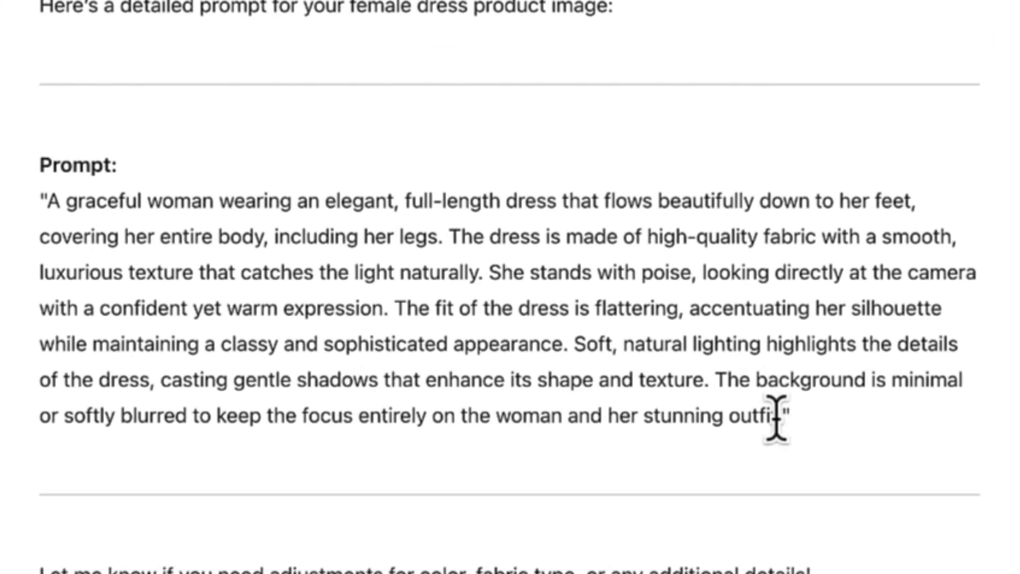
left_click_drag(777, 417, 38, 204)
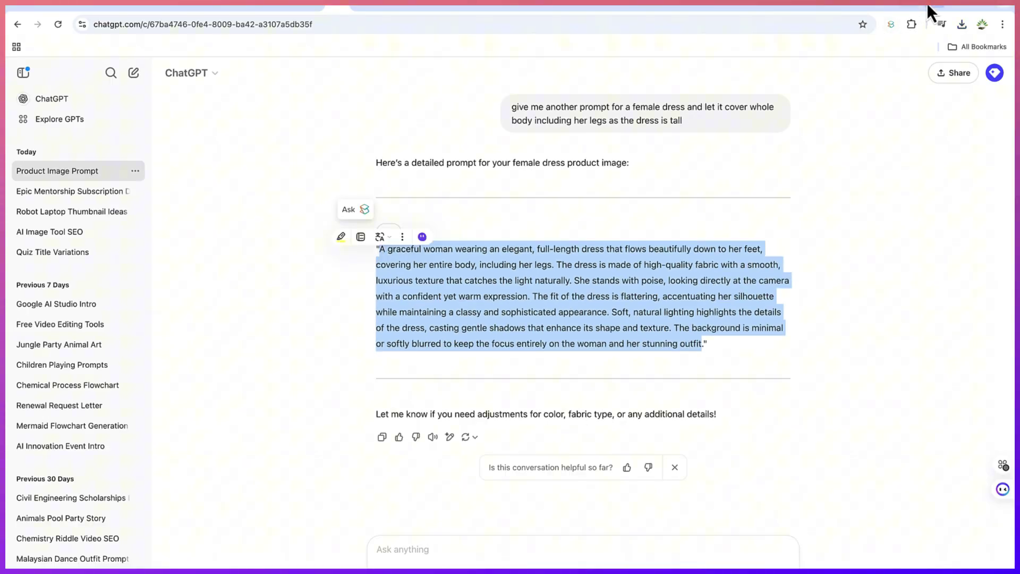
Back in Fooocus, replace the grey suit prompt with the woman-in-full-length-dress prompt
left_click(927, 3)
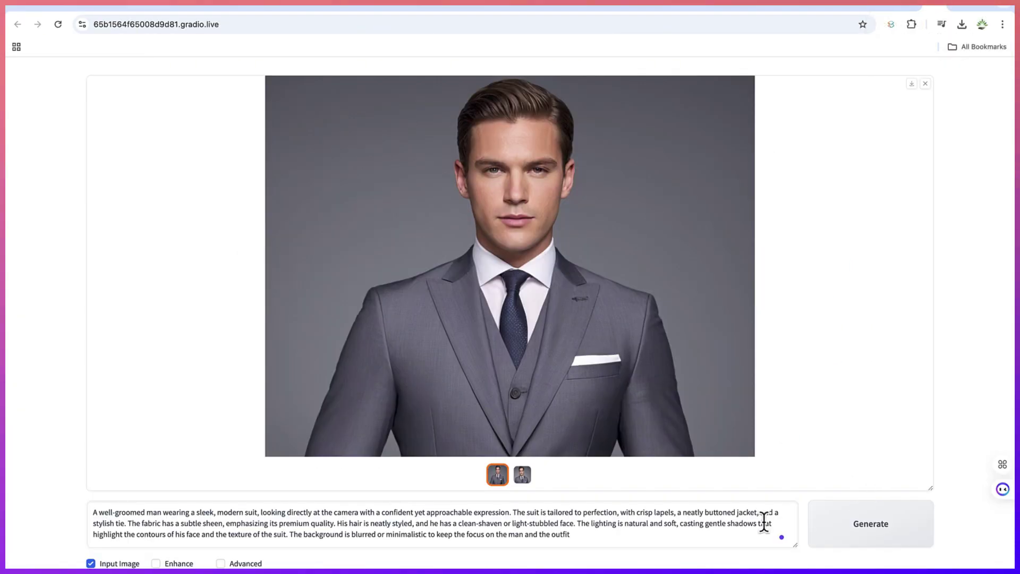
triple_click(743, 526)
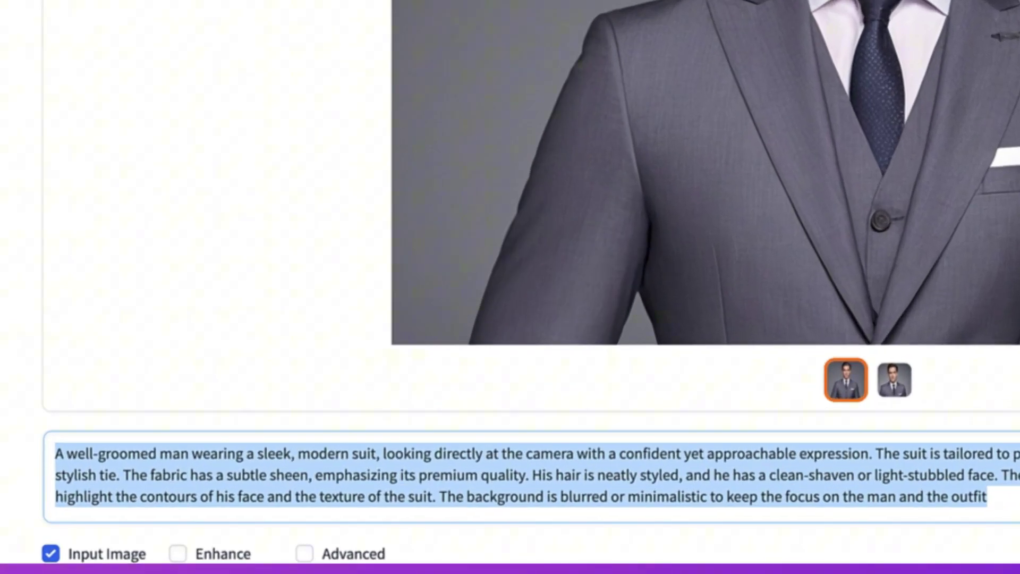
type("A graceful woman wearing an elegant, full-length dress that flows beautifully down to her feet, covering her entire body, including her legs. The dress is made of high-quality fabric with a smooth, luxurious texture that catches the light naturally. She stands with poise, looking directly at the camera with a confident yet warm expression. The fit of the dress is flattering, accentuating her silhouette while maintaining a classy and sophisticated appearance. Soft, natural lighting highlights the details of the dress, casting gentle shadows that enhance its shape and texture. The background is minimal or softly blurred to keep the focus entirely on the woman and her stunning outfit")
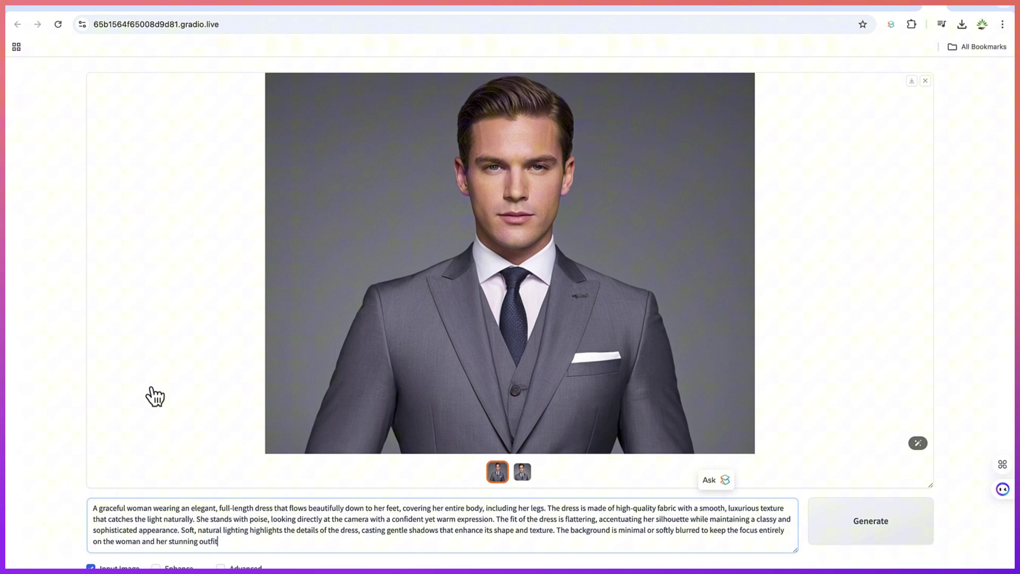
scroll(152, 394, "down", 5)
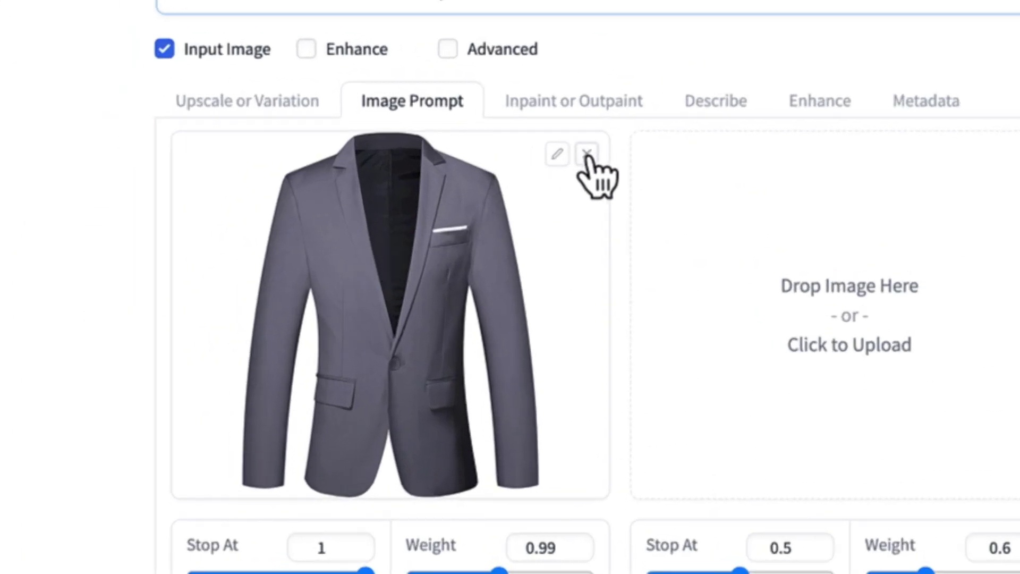
Remove the jacket reference and load the black-and-white dress photo as the image prompt
left_click(285, 283)
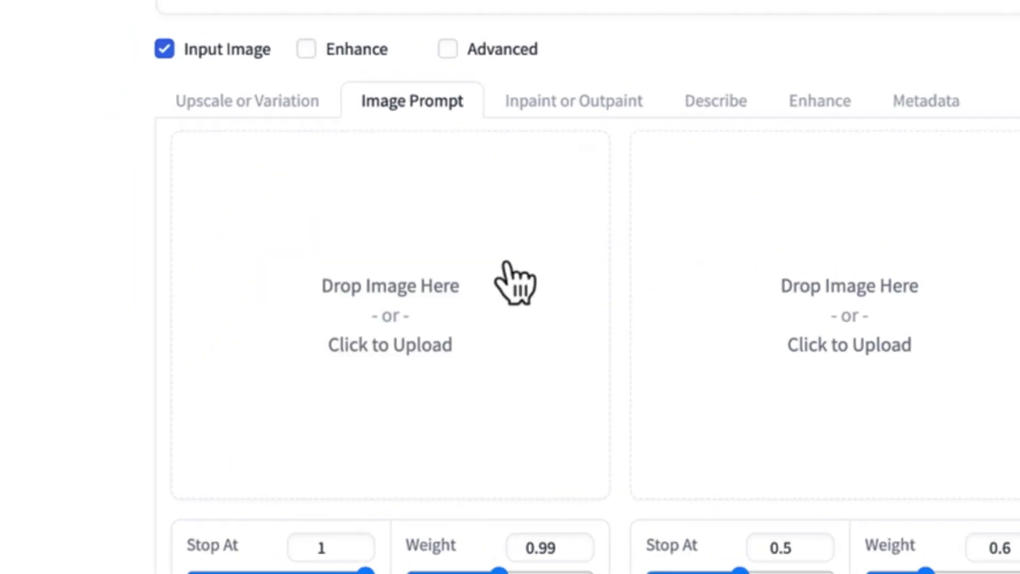
left_click(400, 303)
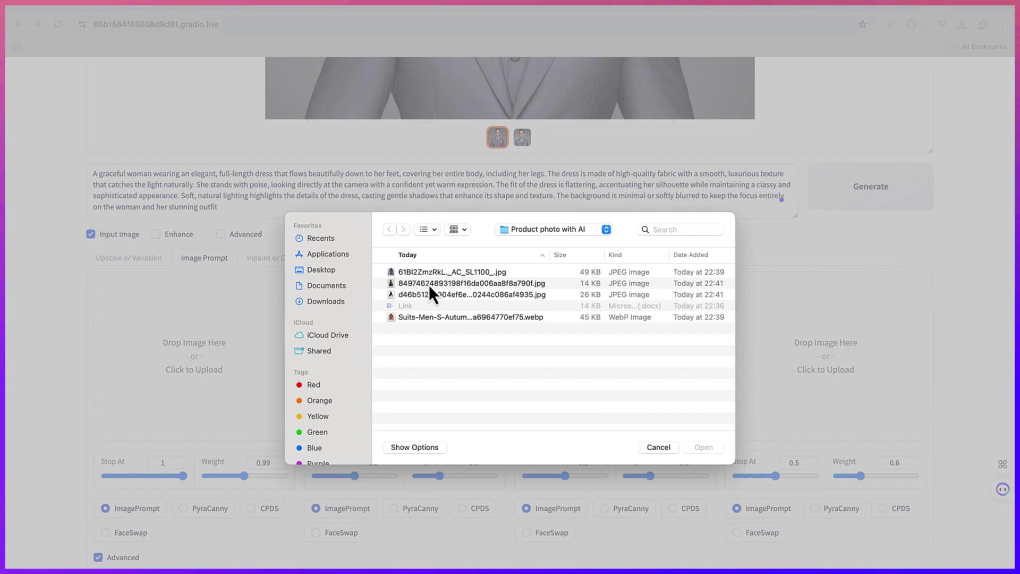
left_click(429, 285)
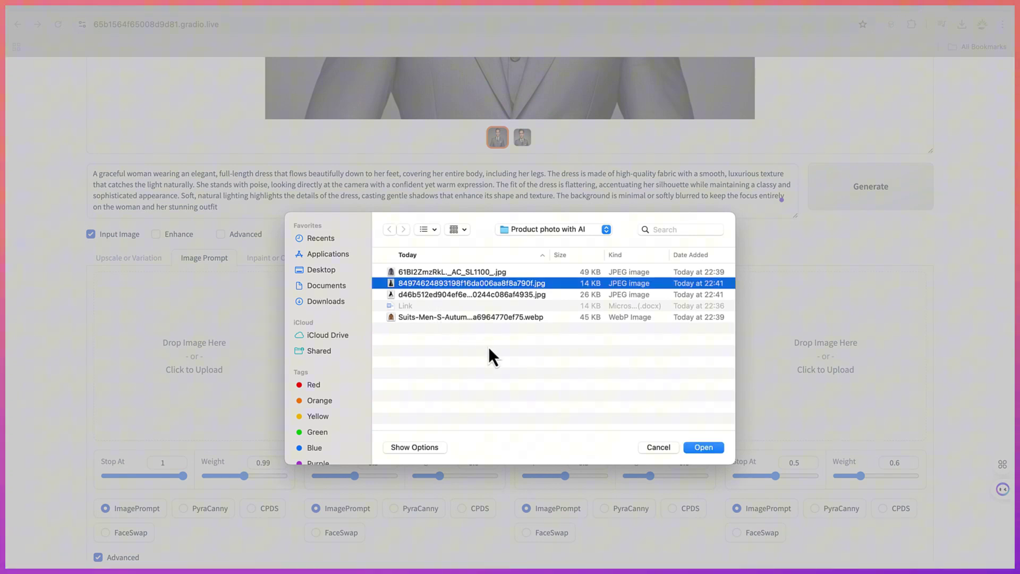
left_click(717, 448)
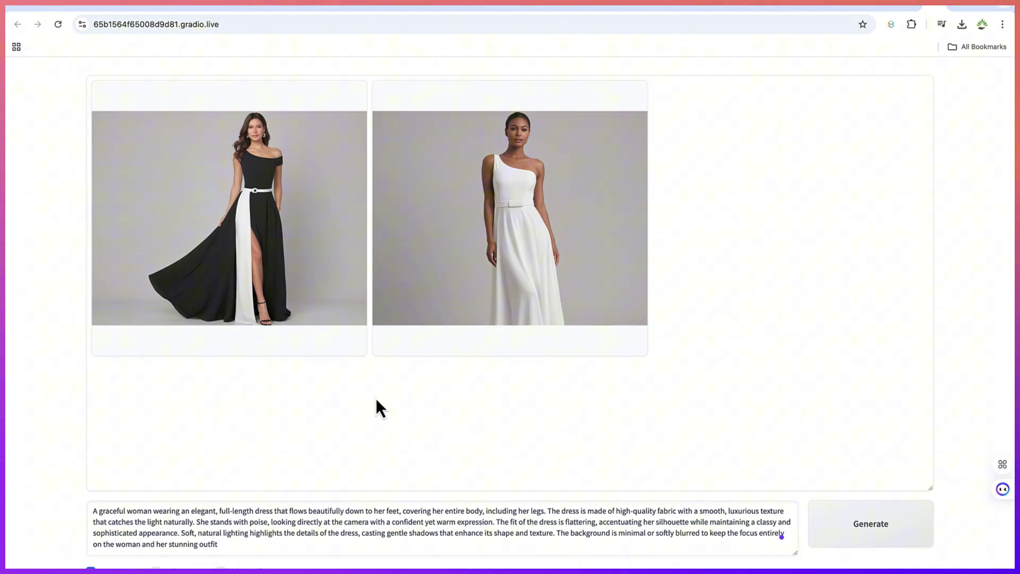
Enlarge the black-and-white full-length dress result in the gallery preview
left_click(310, 235)
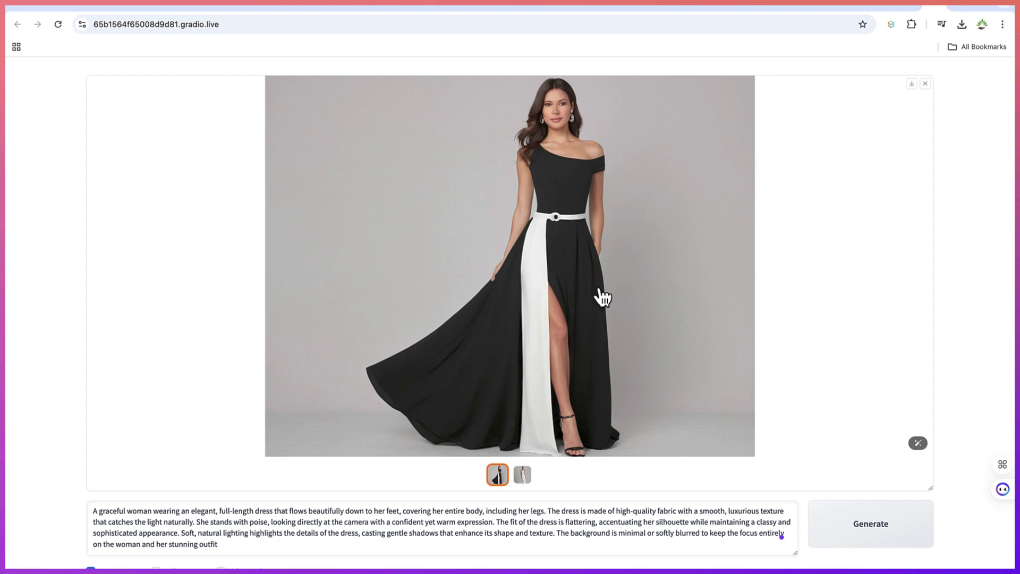